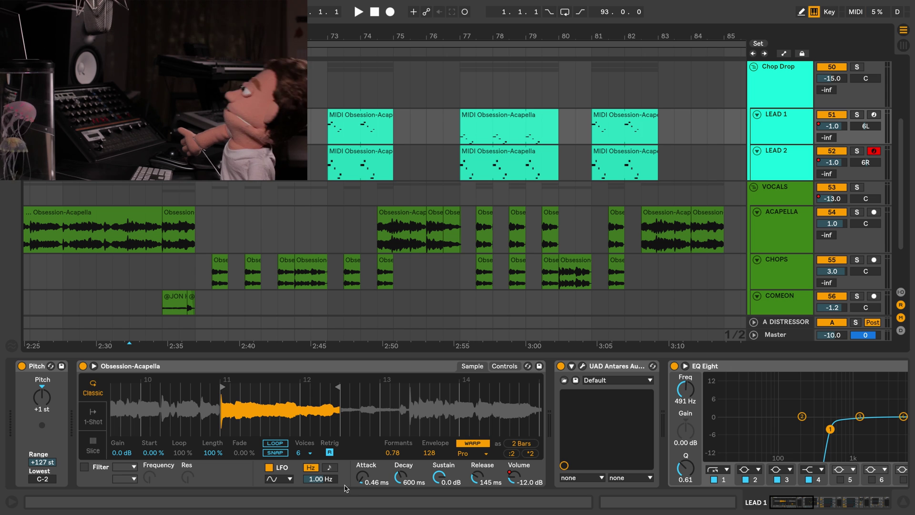
Play back the song's drop, then restart playback from bar 67 on the ACAPELLA track
key("space")
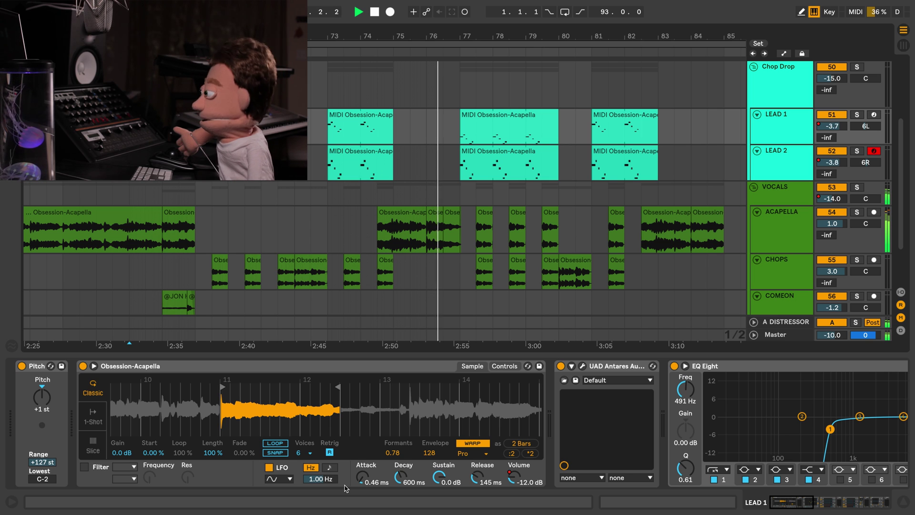
key("space")
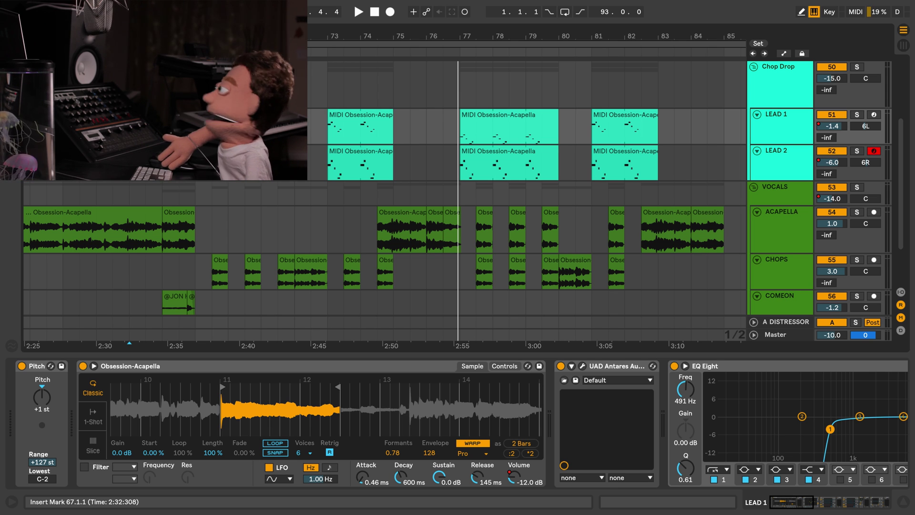
left_click(129, 234)
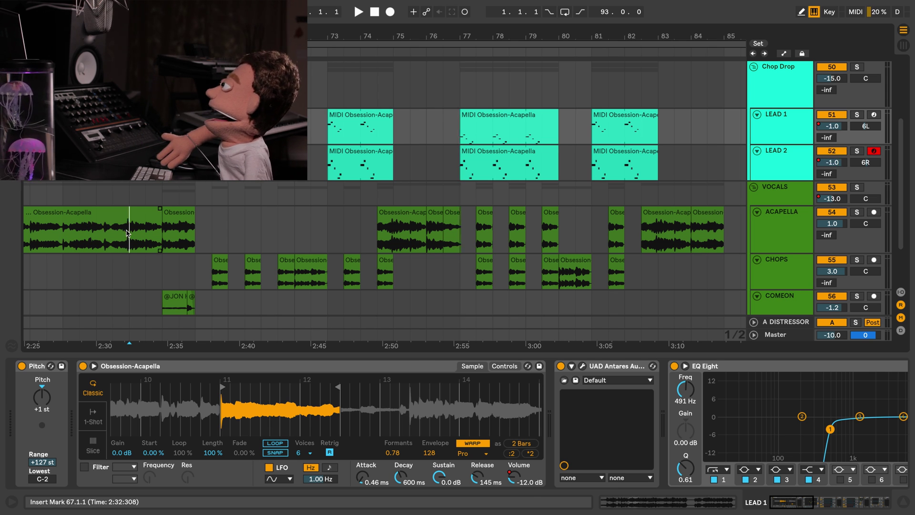
key("space")
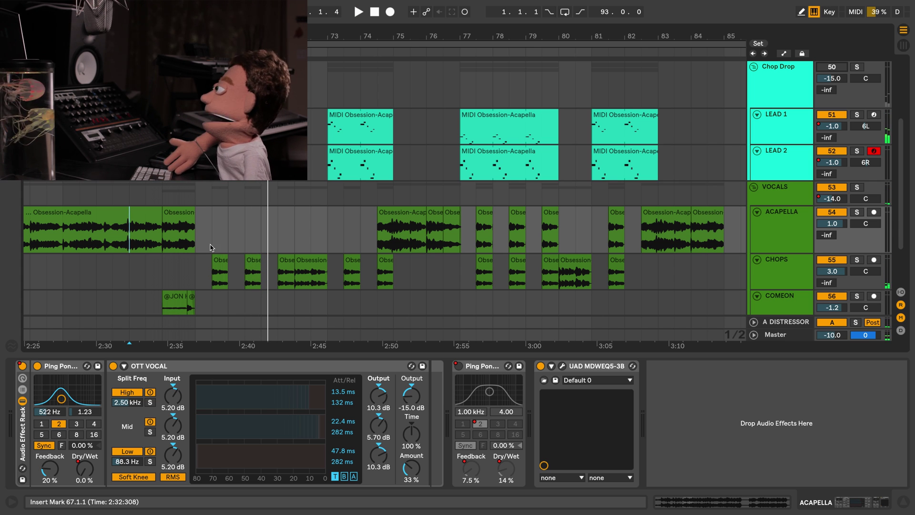
Examine the warped sample in the CHOPS clip at bar 72 and place the insert marker at bar 68
left_click(217, 262)
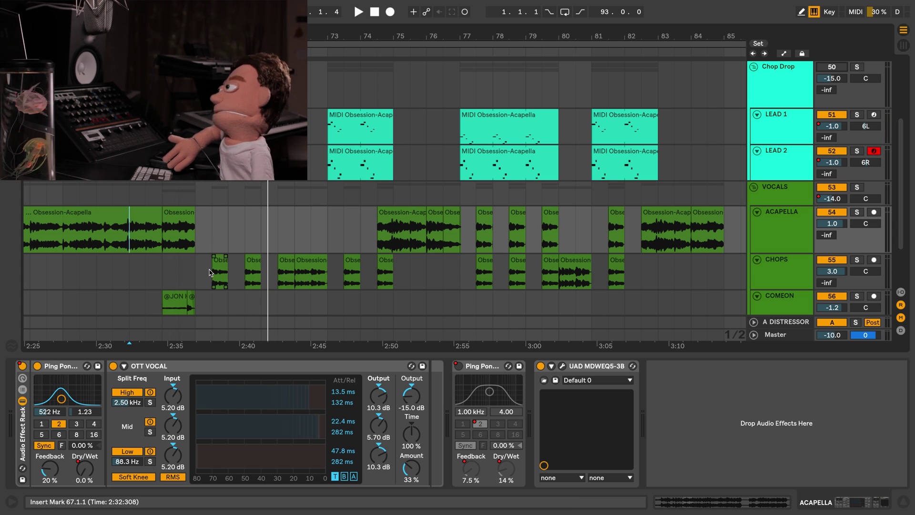
scroll(212, 247, "up", 3)
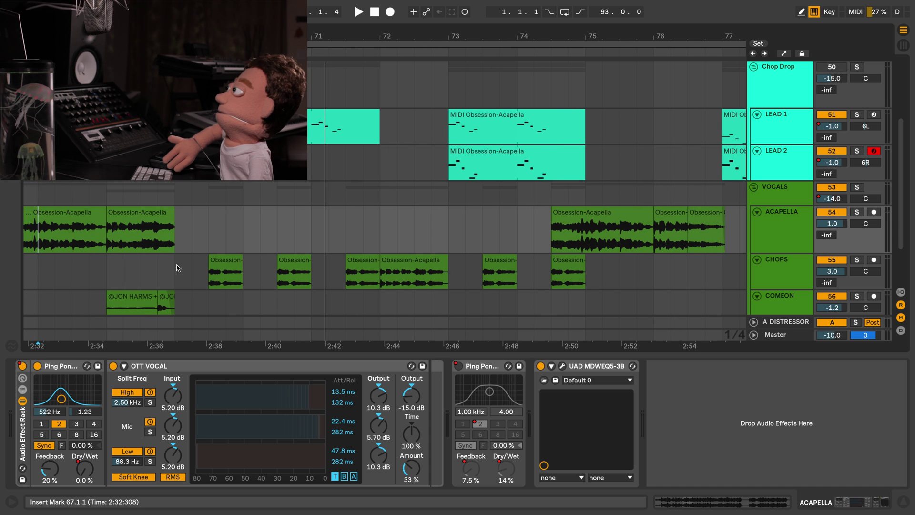
left_click_drag(177, 268, 213, 270)
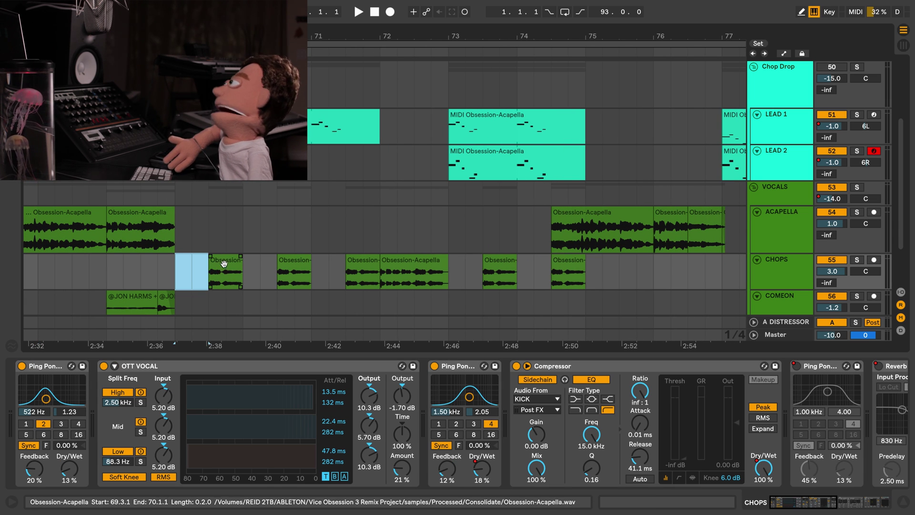
left_click(235, 261)
double_click(383, 260)
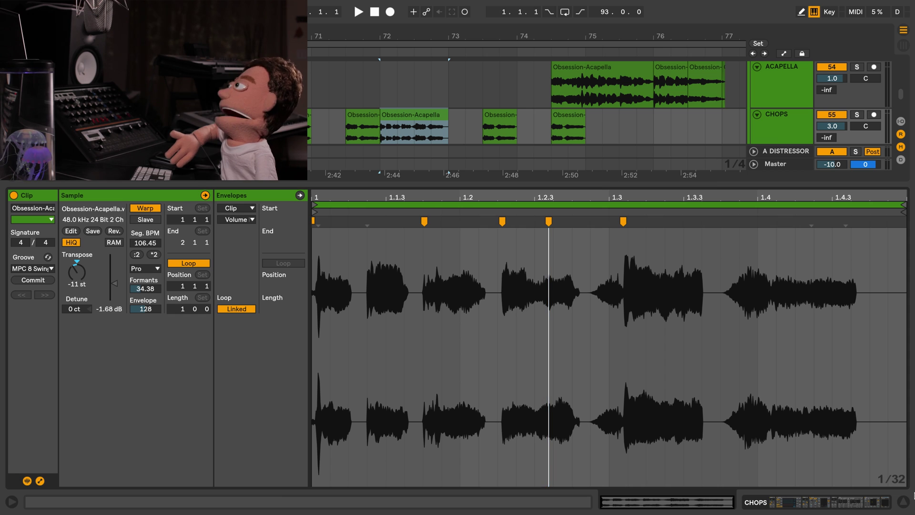
left_click(903, 504)
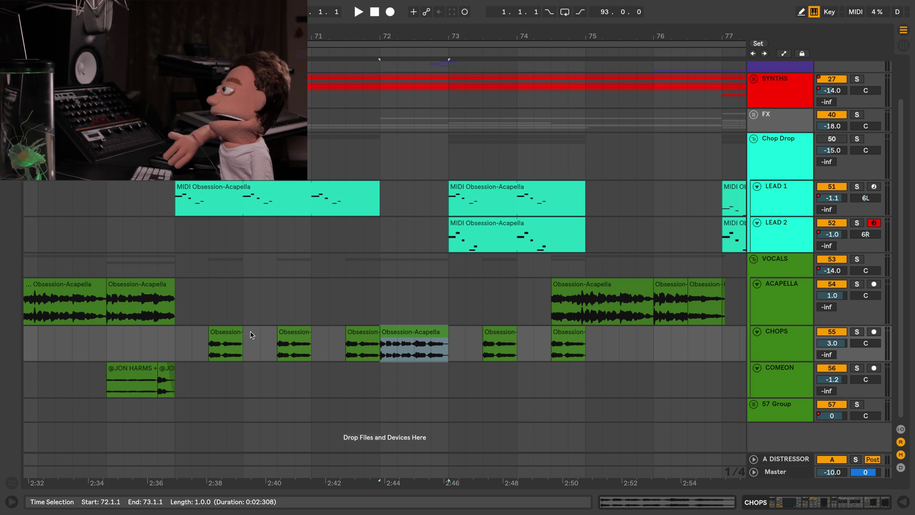
left_click(105, 347)
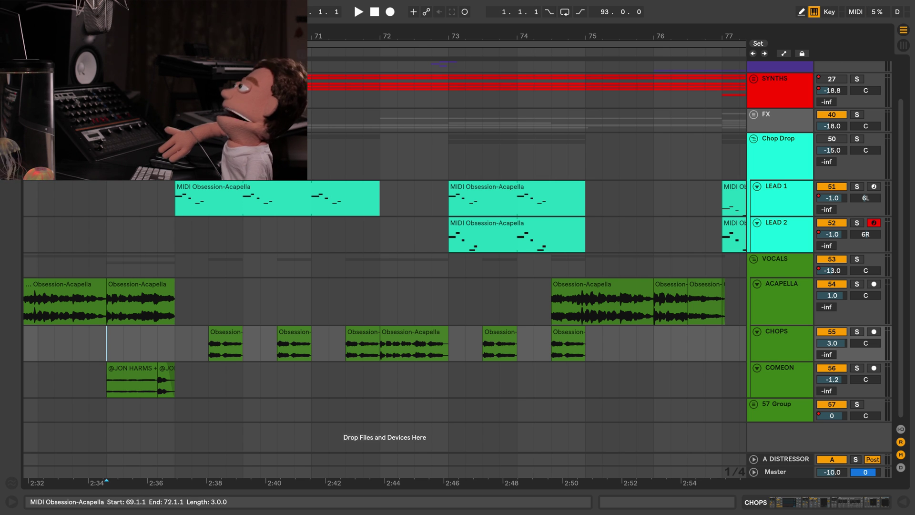
Open the LEAD 1 track's devices and examine the Obsession-Acapella waveform around the highlighted region in Simpler
double_click(792, 187)
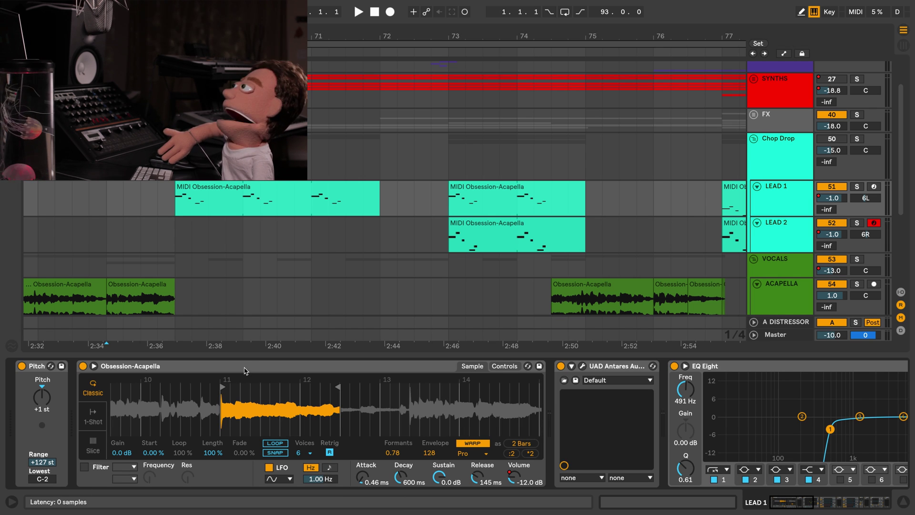
scroll(326, 408, "down", 3)
scroll(130, 398, "down", 6)
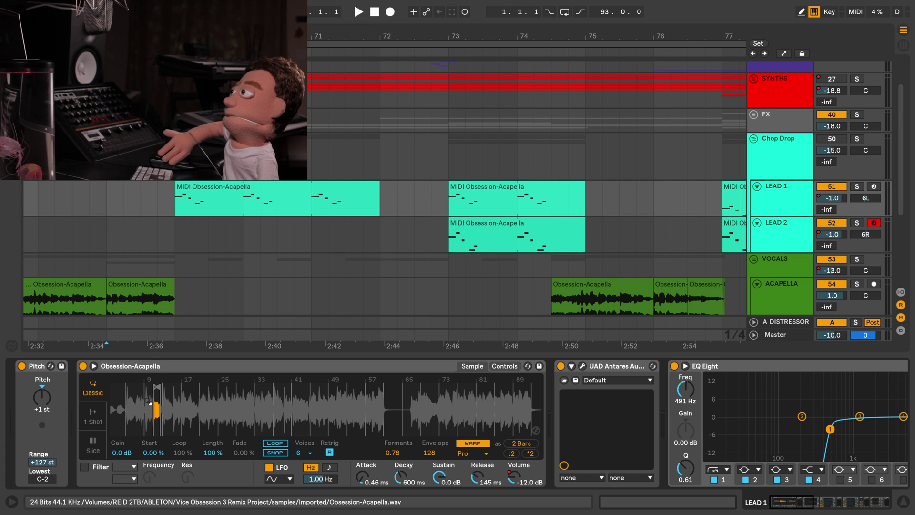
scroll(150, 403, "up", 6)
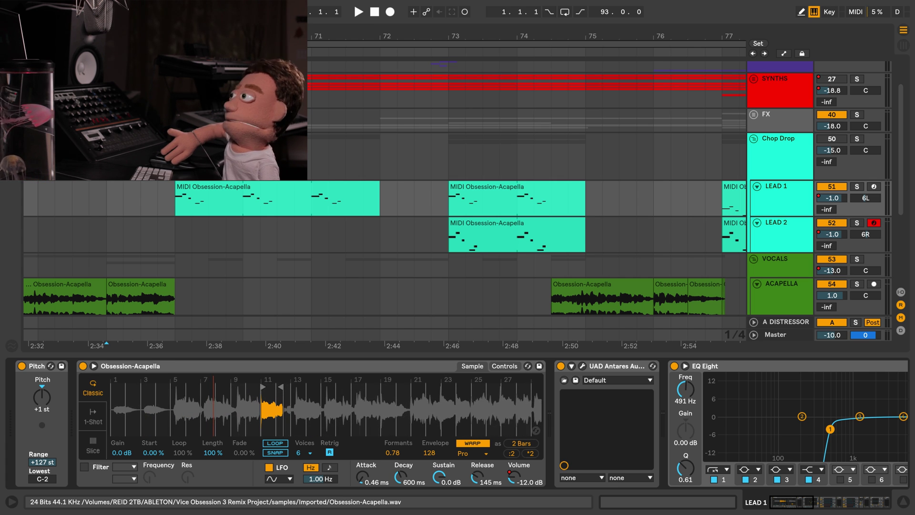
scroll(213, 402, "down", 1)
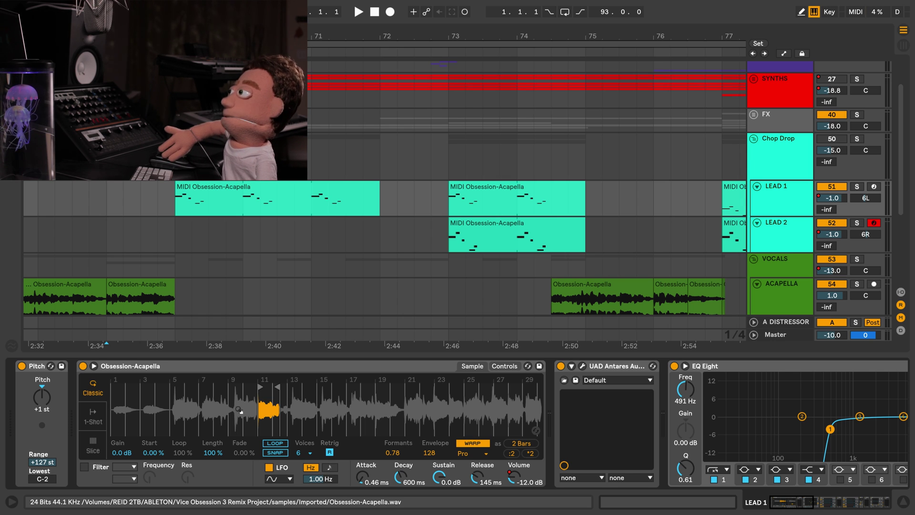
left_click_drag(250, 405, 250, 429)
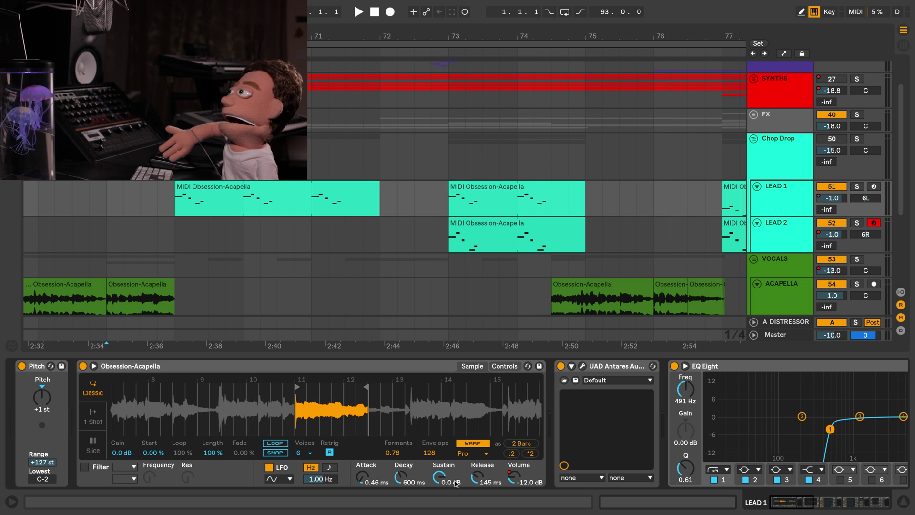
Turn off warping for the Obsession-Acapella sample in Simpler and arm the LEAD 1 track
left_click(465, 442)
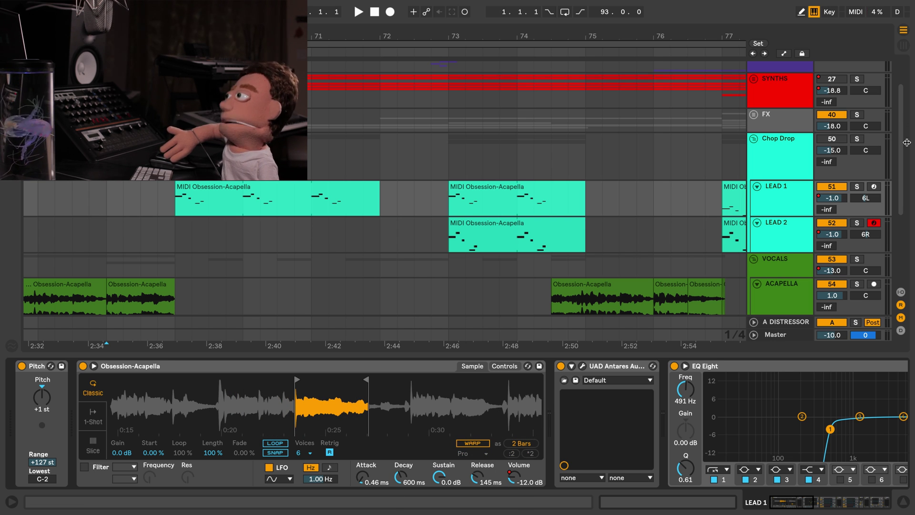
left_click(873, 186)
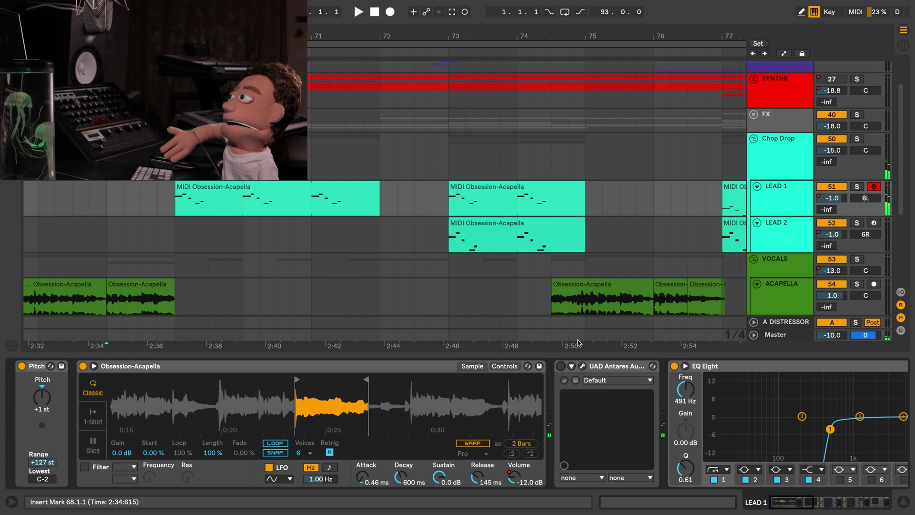
Audition the highlighted vocal region at different pitches with the computer MIDI keyboard, raising its octave range to C5–D6
left_click_drag(188, 429, 298, 421)
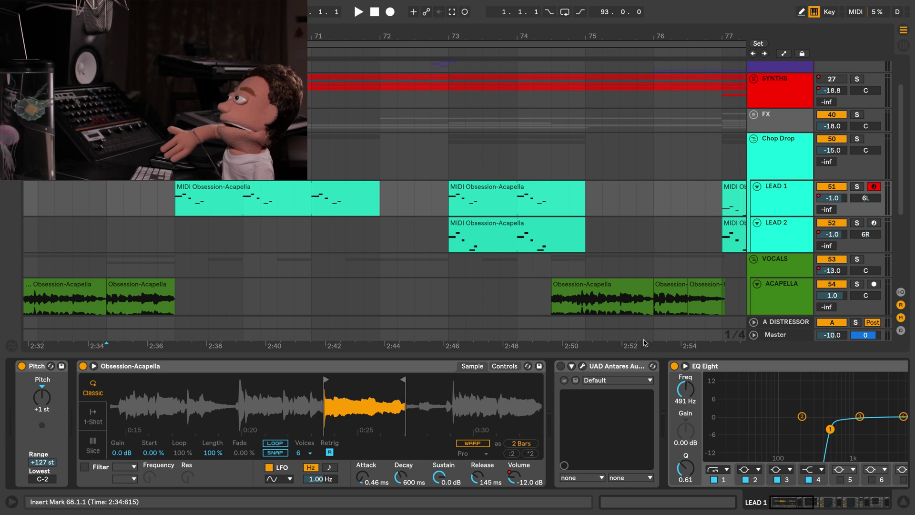
key("a")
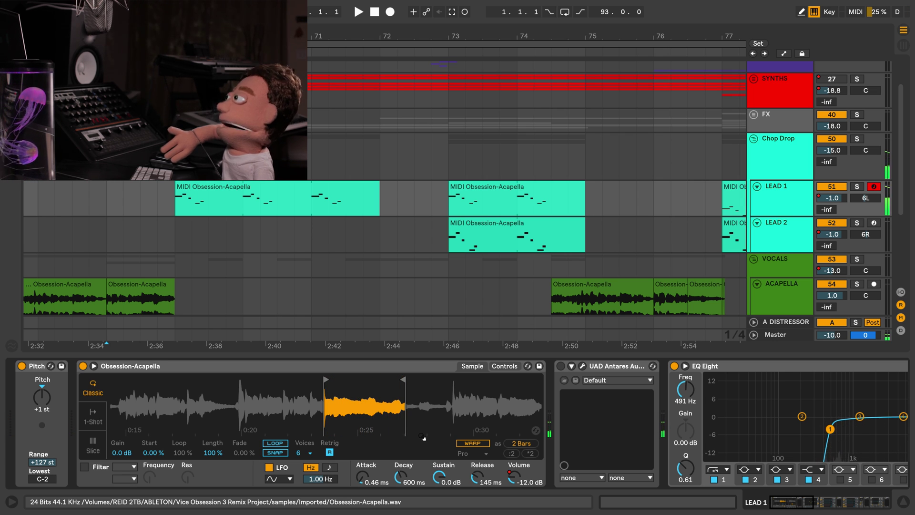
key("x")
key("a")
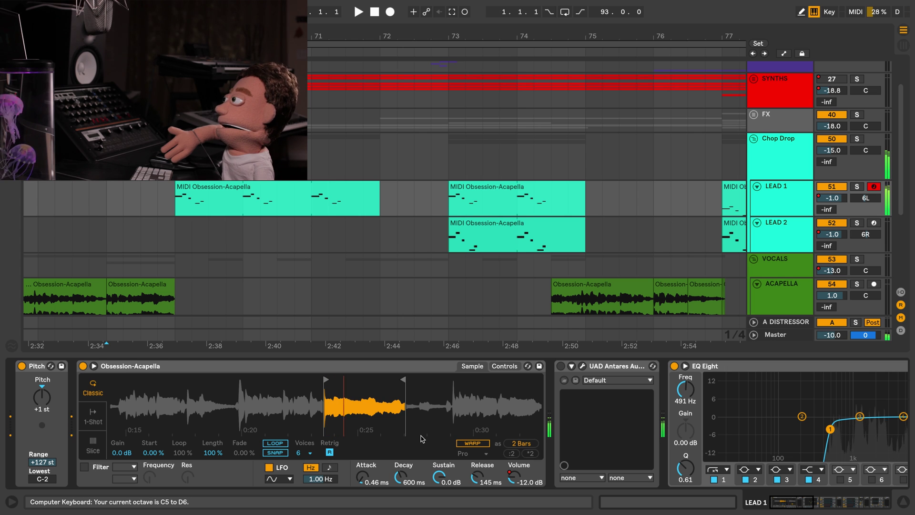
Solo LEAD 1 and play its MIDI clip at bar 73 while examining the clip's notes and the track's devices
double_click(481, 186)
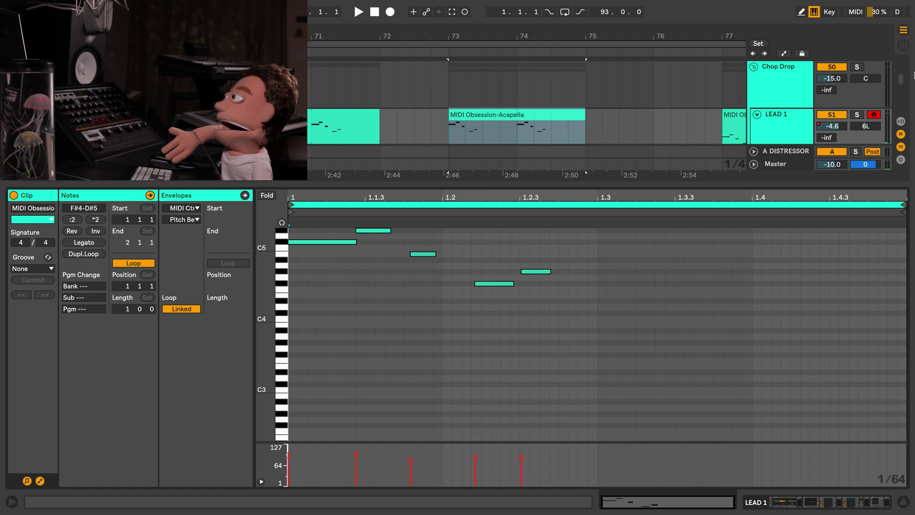
left_click(856, 115)
key("space")
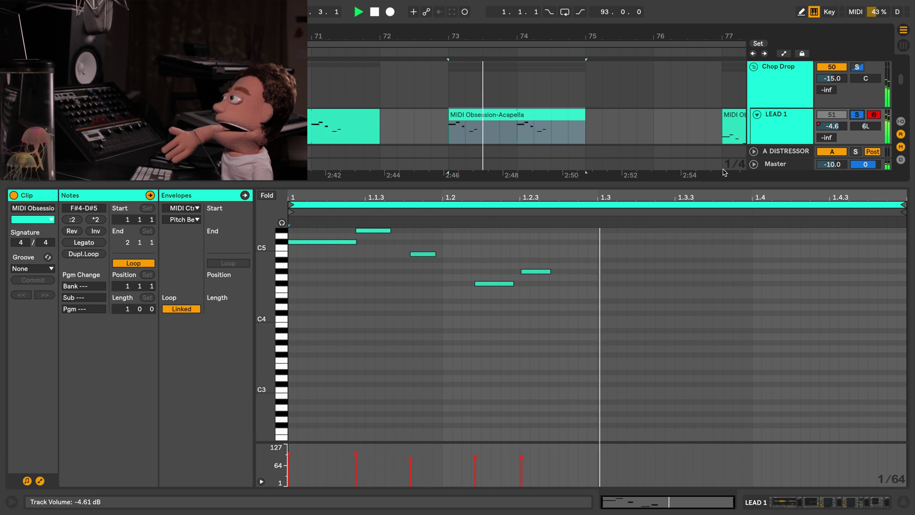
key("space")
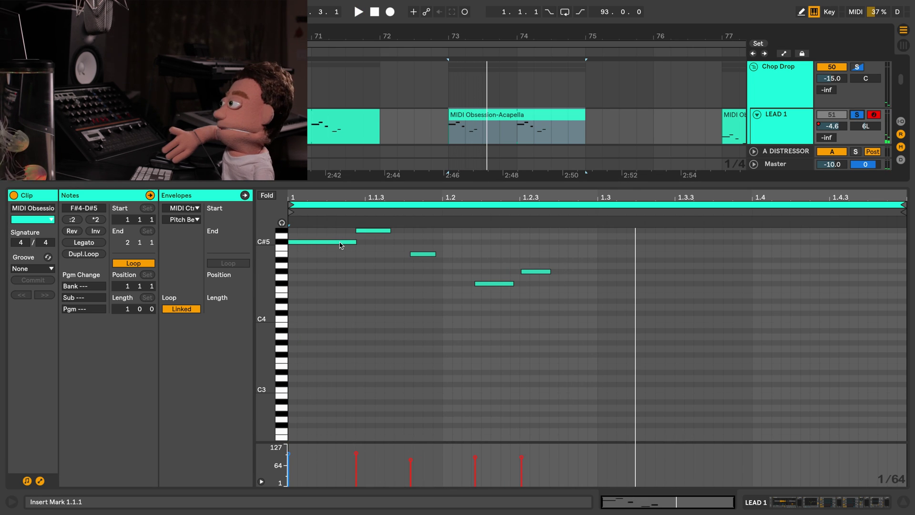
key("space")
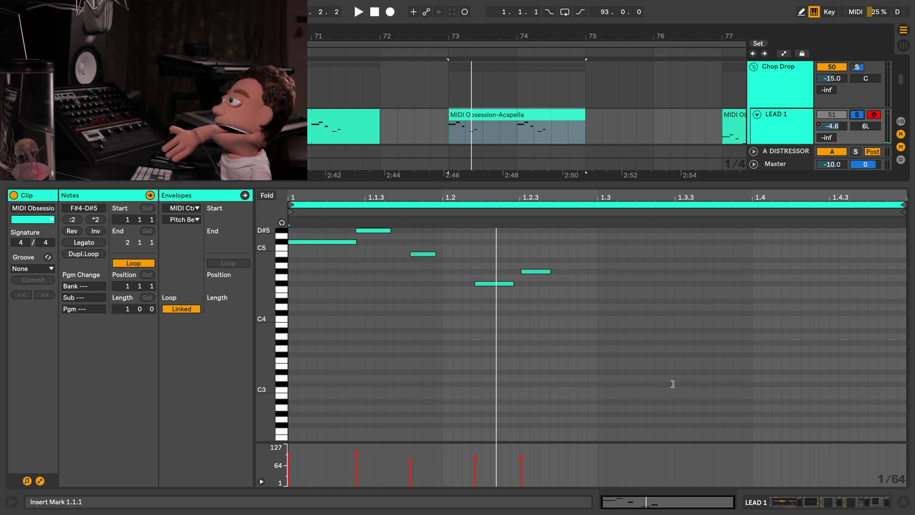
left_click(809, 504)
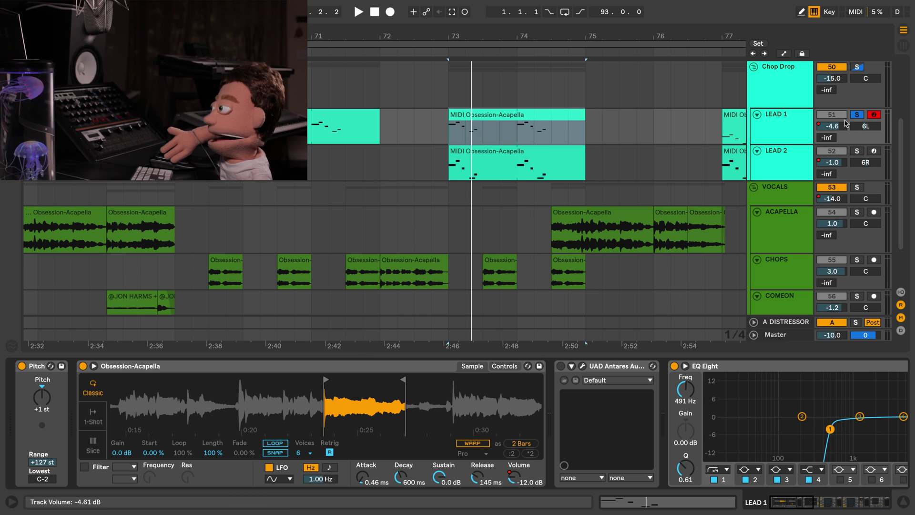
key("space")
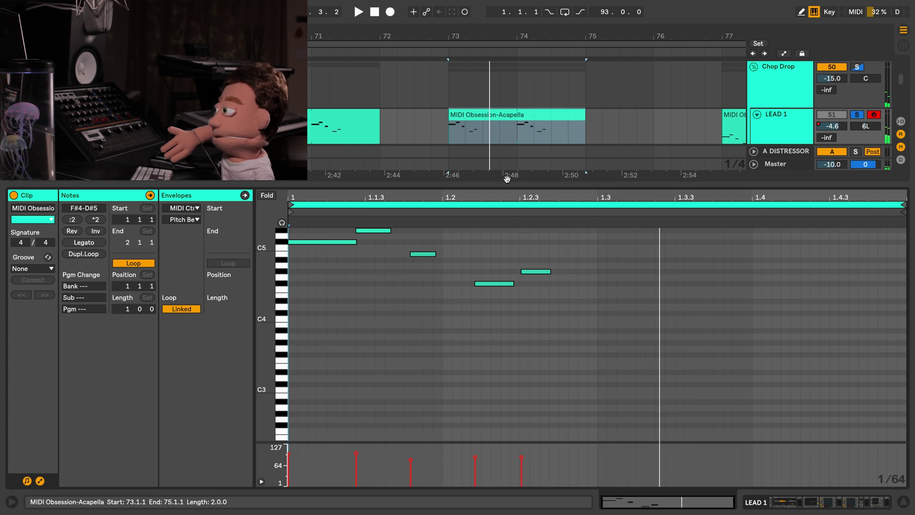
Try lengthening the D#5 and B4 notes in the LEAD 1 clip at bar 73 and play the clip
double_click(519, 119)
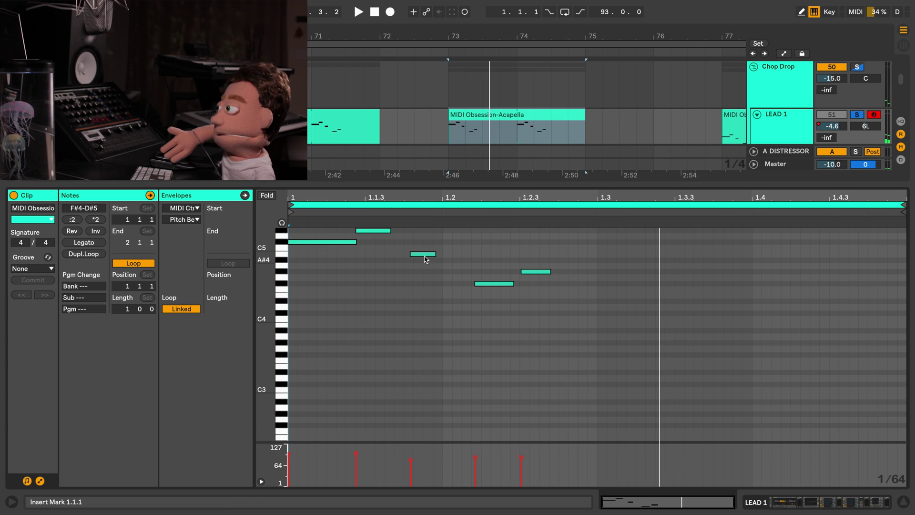
left_click(511, 267)
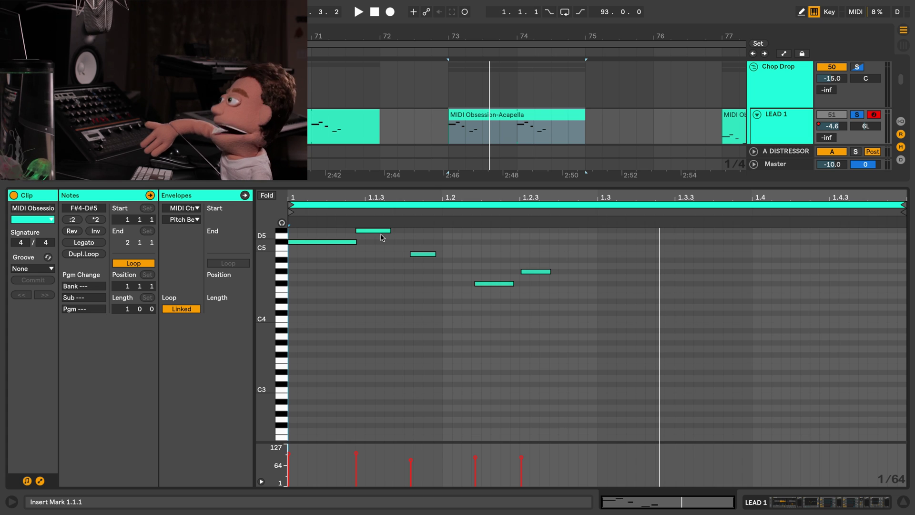
left_click_drag(384, 276, 507, 165)
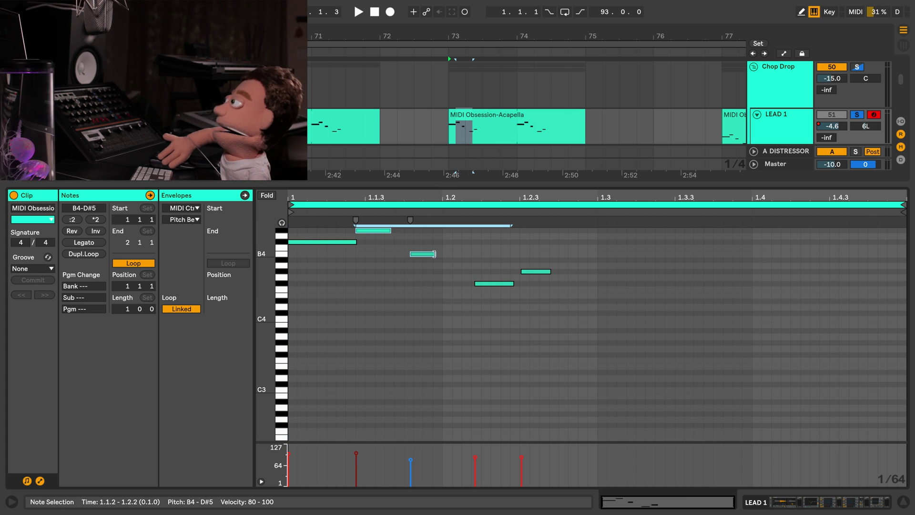
left_click_drag(436, 254, 471, 253)
key("space")
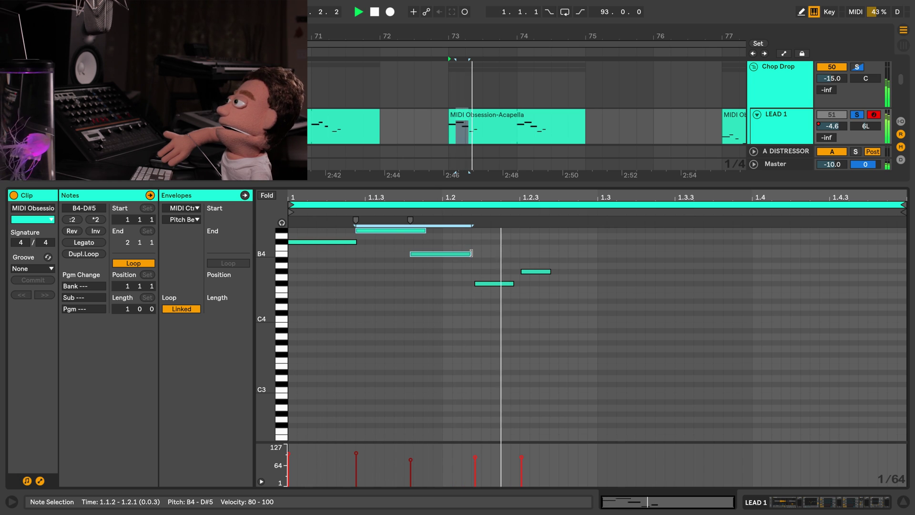
Switch the solo from LEAD 1 to LEAD 2, select LEAD 2's clip at bar 73 and show the track's devices
key("ctrl+alt+l")
left_click(857, 186)
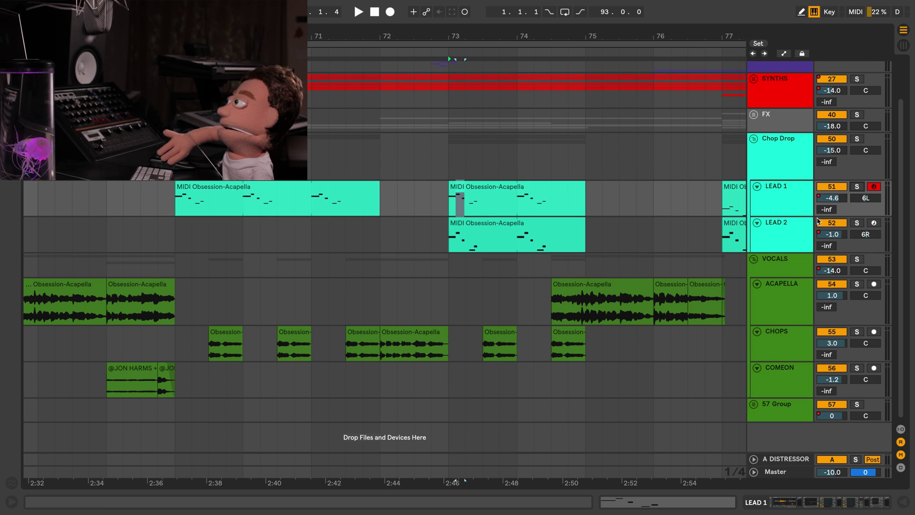
left_click(775, 236)
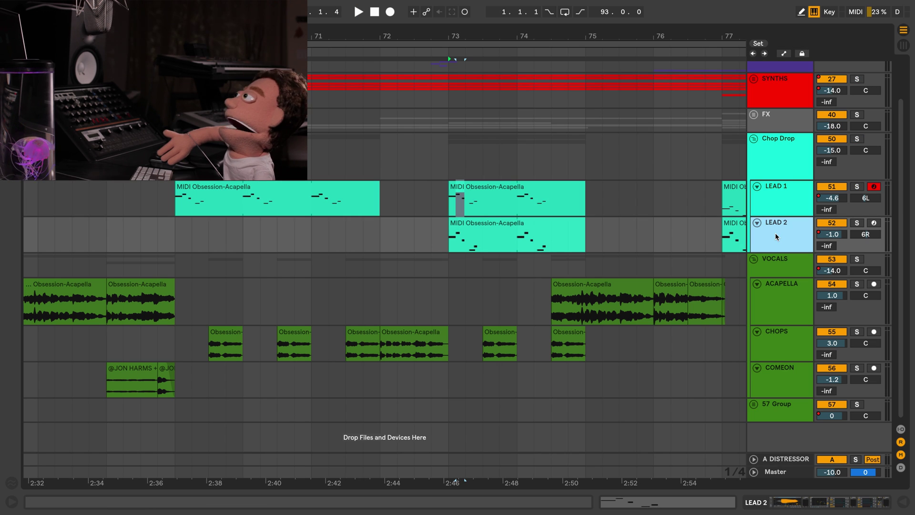
left_click(482, 233)
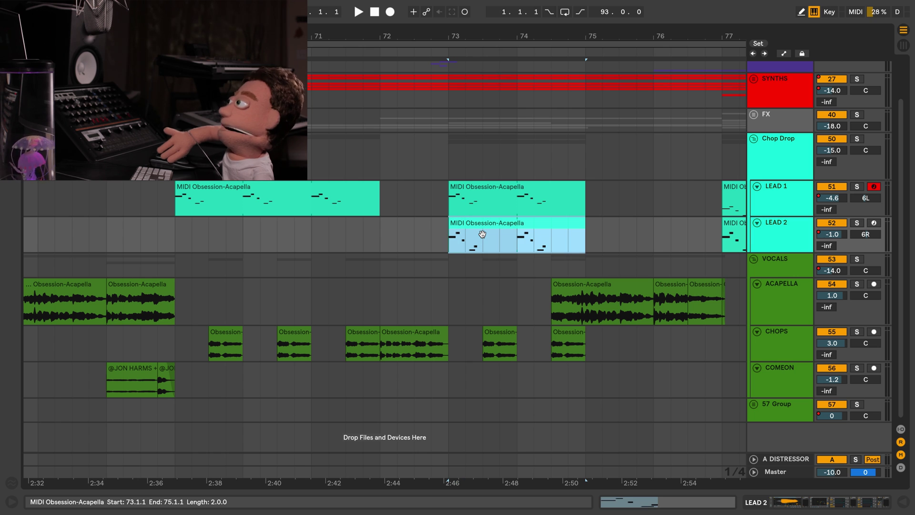
left_click(857, 224)
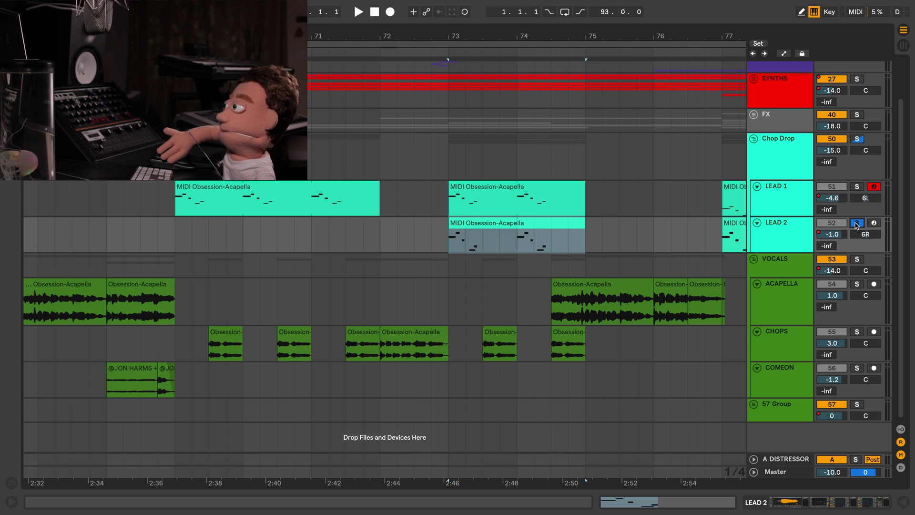
left_click(805, 501)
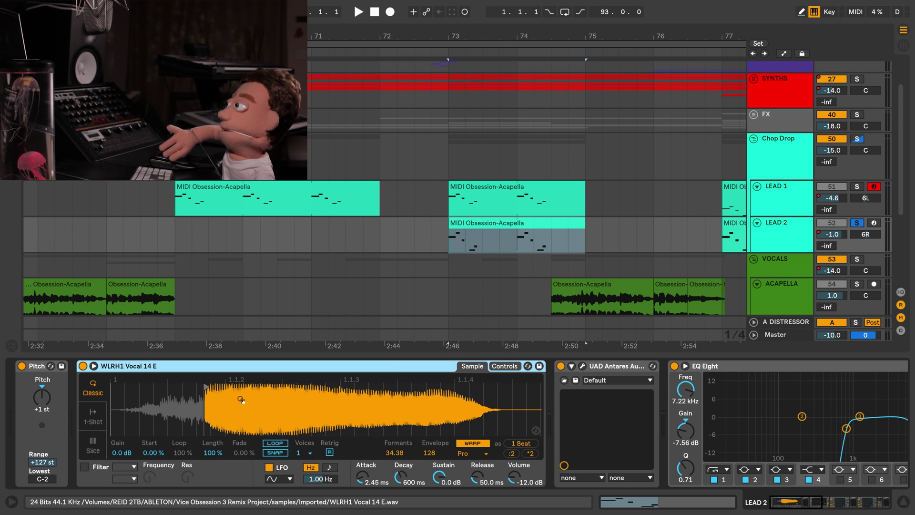
Play LEAD 2's clip from bar 73, and arm LEAD 2 to audition its vocal sample with the computer MIDI keyboard
mouse_move(242, 400)
left_mouse_down()
mouse_move(240, 410)
mouse_move(256, 405)
left_mouse_up()
key("space")
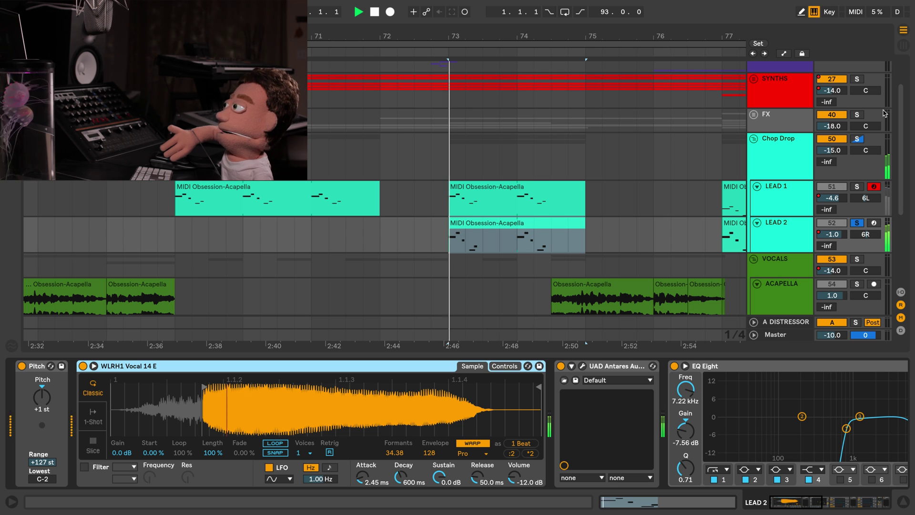
key("space")
left_click(873, 224)
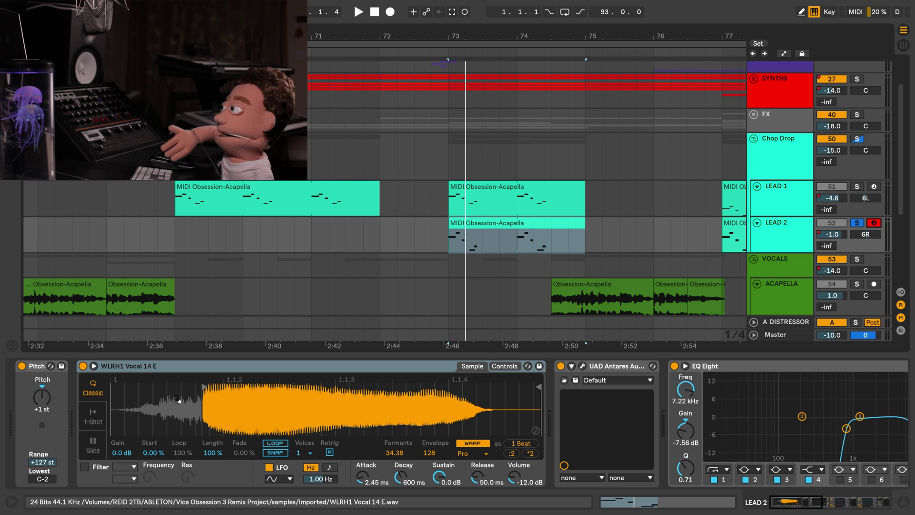
key("a")
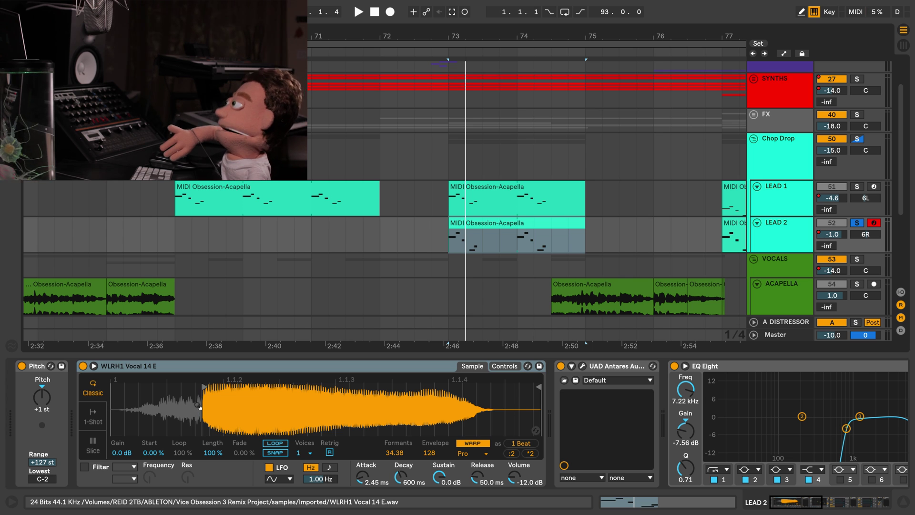
Solo LEAD 1 alongside LEAD 2, and inspect the input type options in LEAD 1's Auto-Tune Realtime plug-in before closing its window
left_click(457, 186)
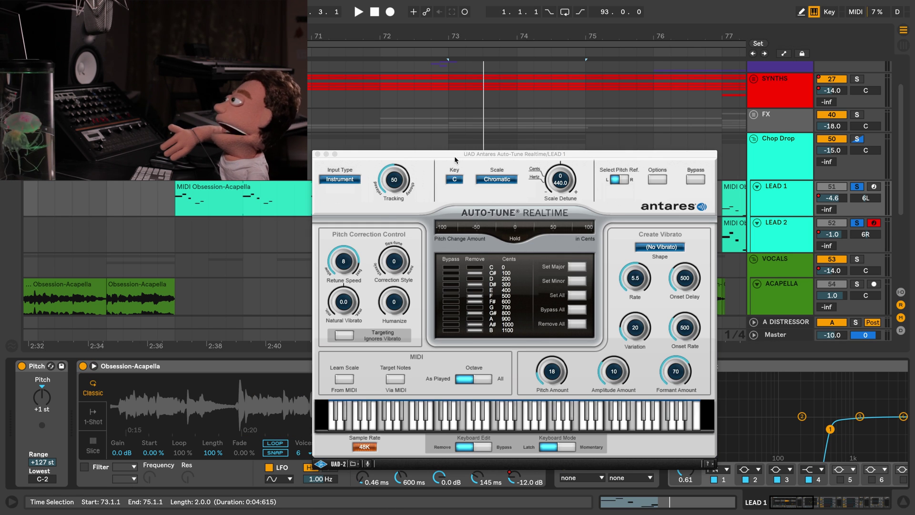
left_click_drag(388, 155, 463, 30)
left_click(415, 54)
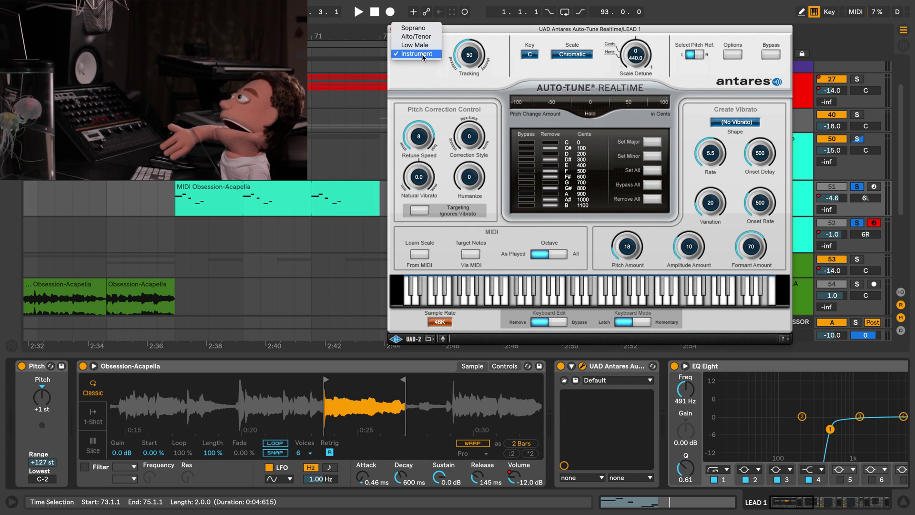
left_click(504, 51)
left_click(582, 365)
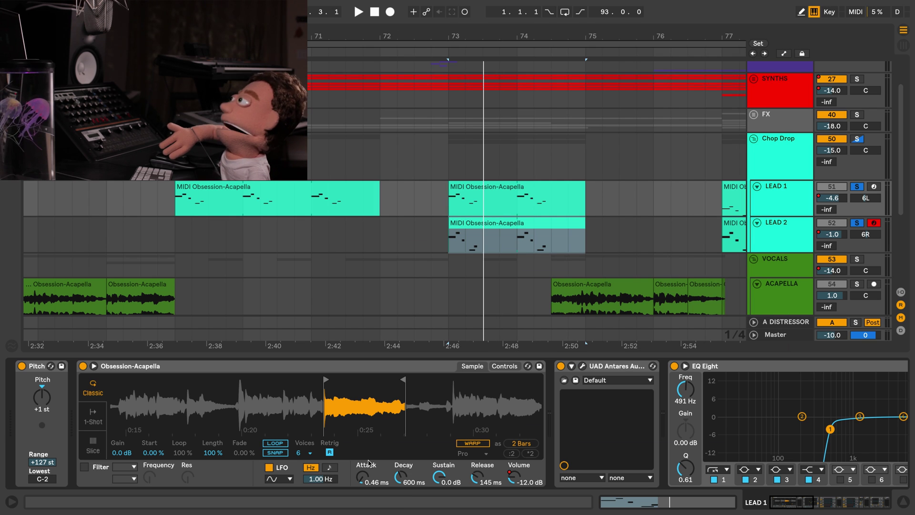
Play LEAD 1 and LEAD 2 together from bar 73, and show LEAD 2's devices
left_click(453, 212)
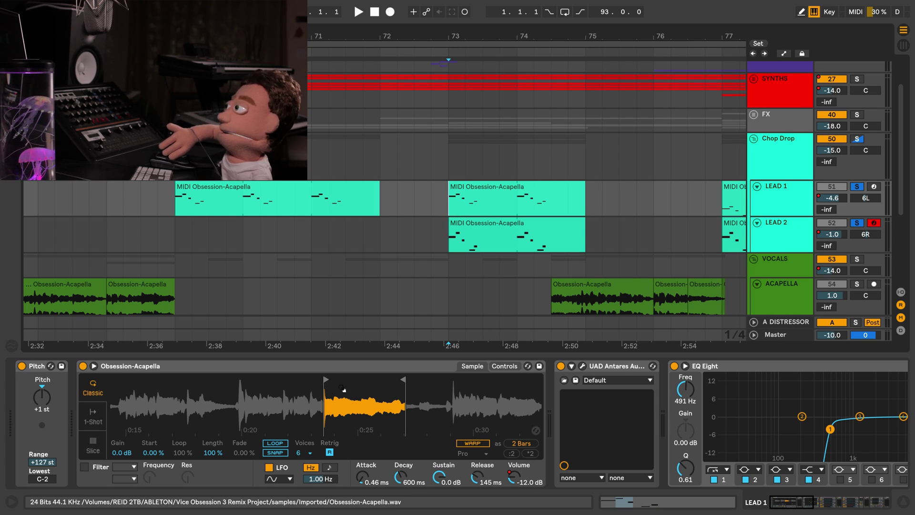
key("space")
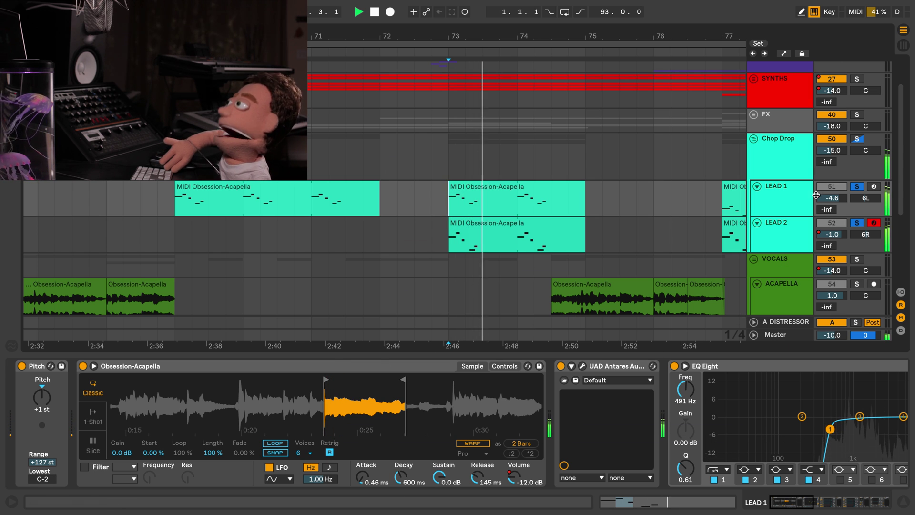
key("space")
left_click(443, 228)
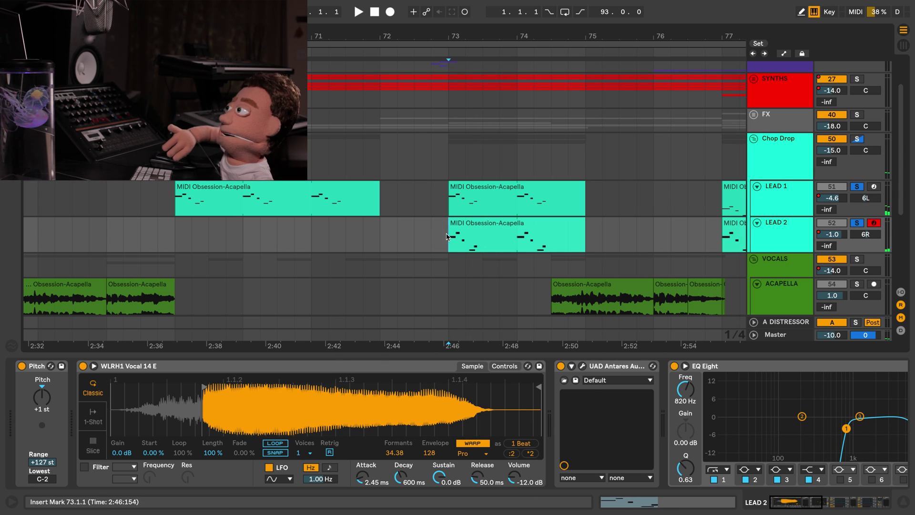